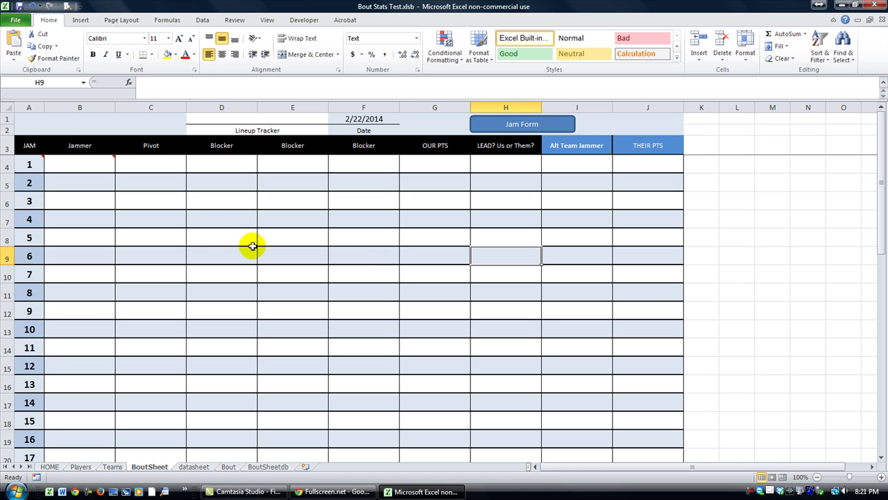
- Review the BoutSheet's Jammer and Pivot cells, the first Jammer note, and bout date F1
left_click(182, 220)
left_click(99, 234)
left_click(104, 219)
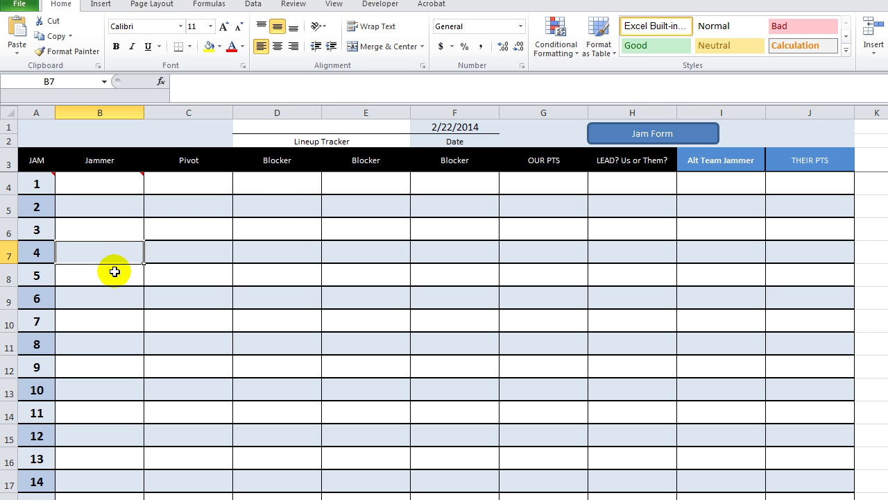
left_click(115, 189)
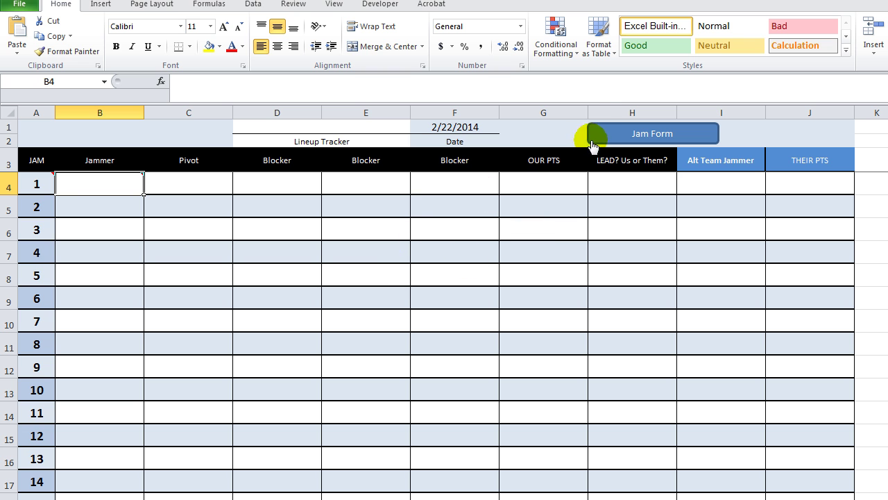
left_click(448, 127)
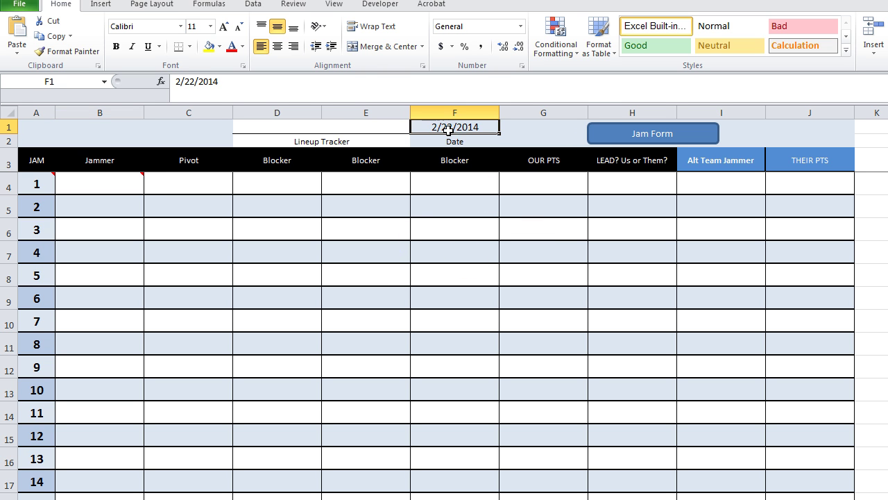
left_click(468, 212)
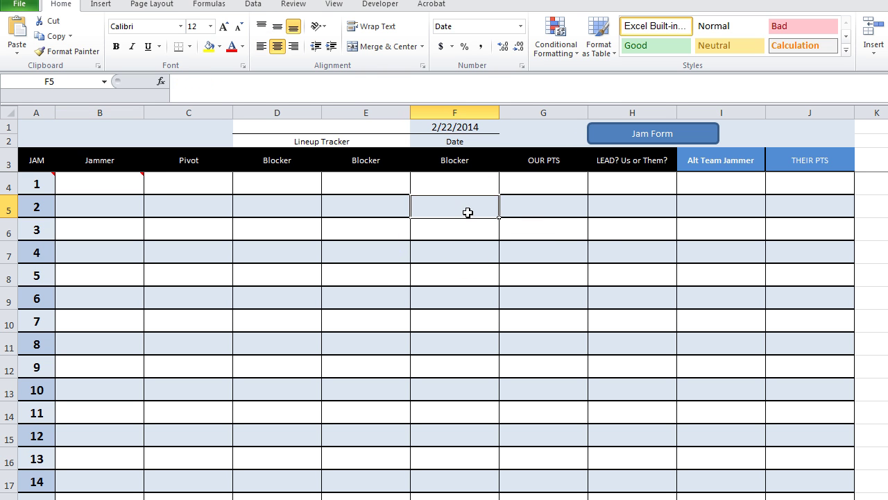
- Open the Bout Tracker form, set the bout date to 2/22 and load both rosters
left_click(634, 138)
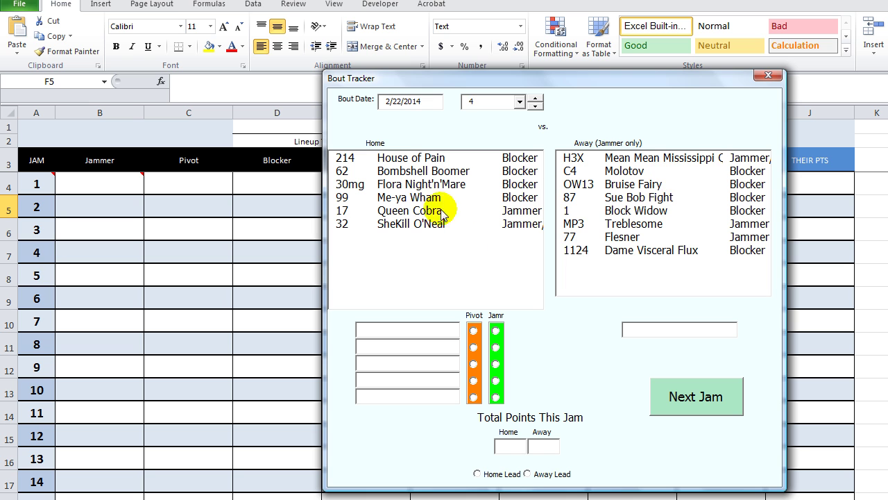
double_click(432, 101)
type("1/22")
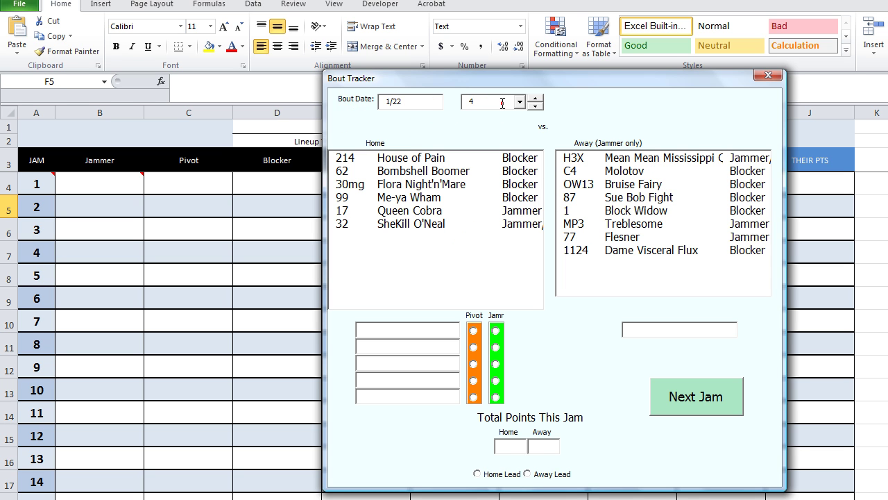
left_click(494, 102)
left_click(422, 105)
left_click(360, 101)
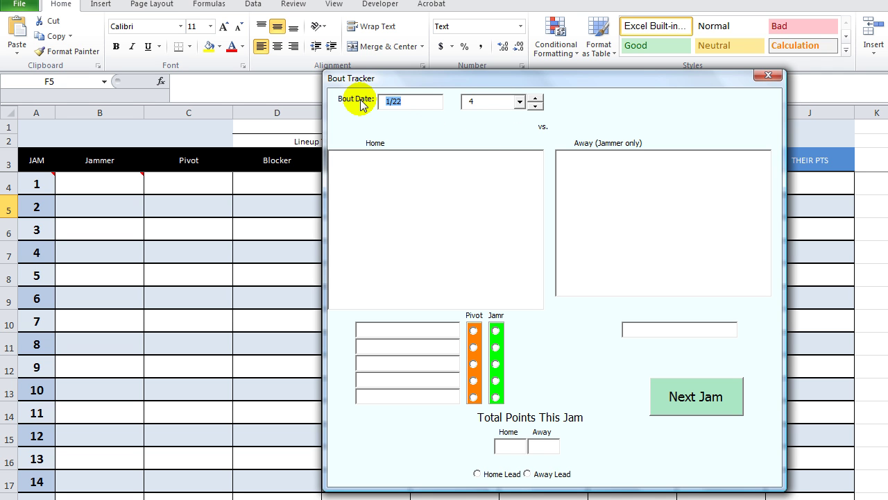
left_click(479, 102)
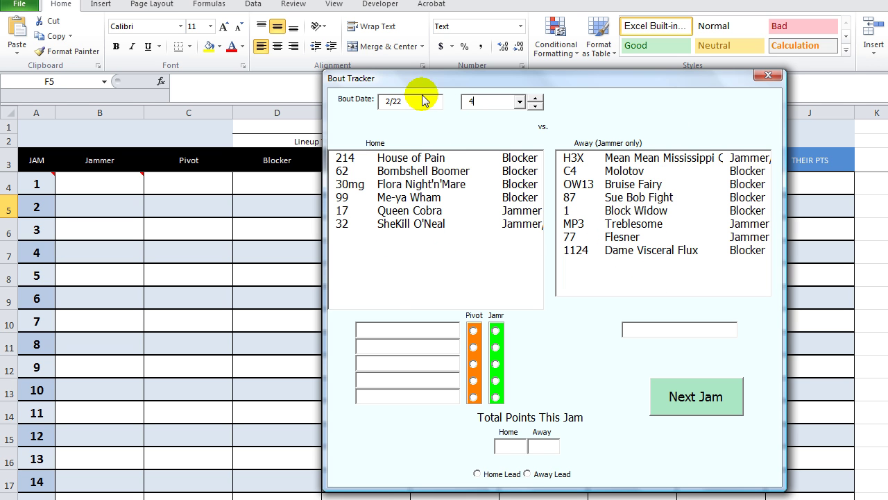
- Choose jam 1 from the jam number list
left_click(519, 102)
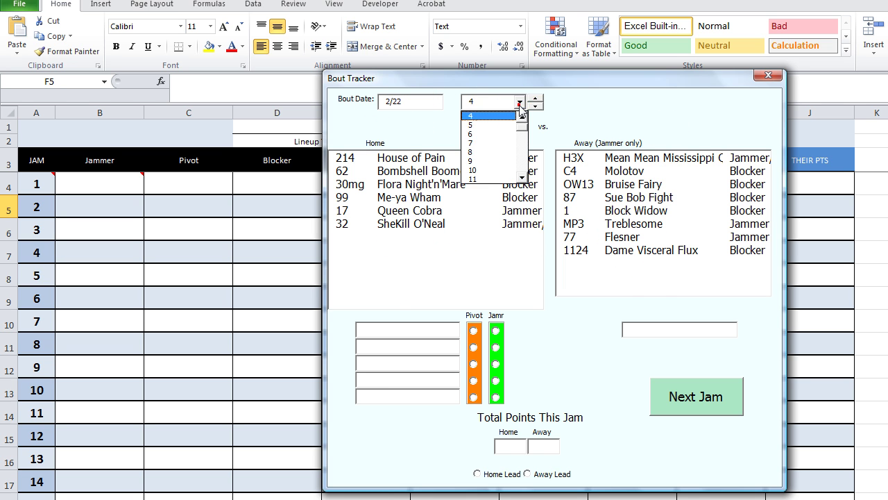
left_click(486, 116)
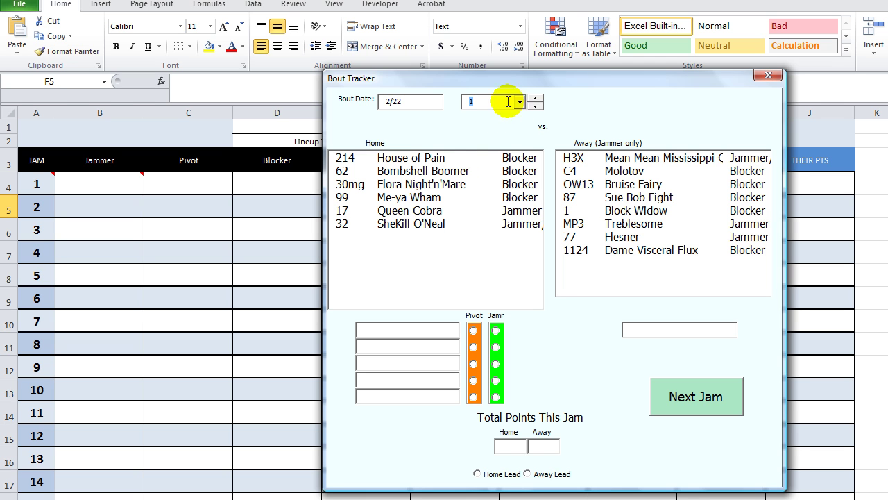
left_click(481, 102)
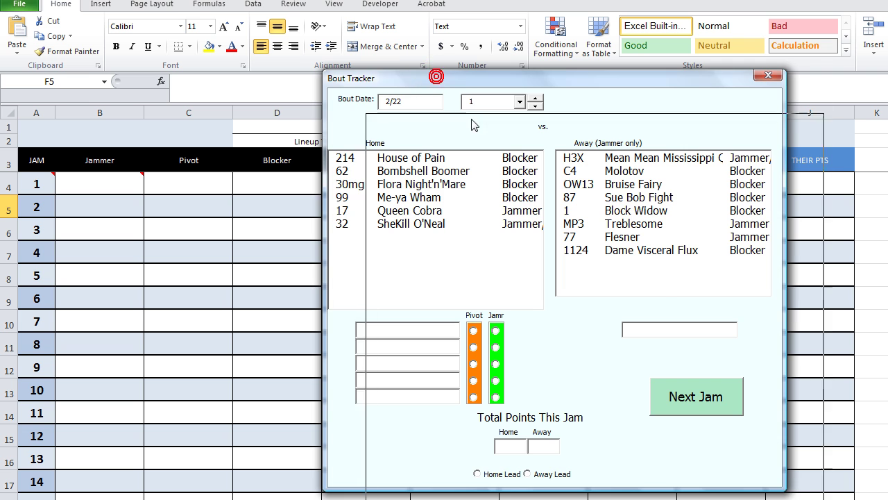
left_click_drag(403, 90, 432, 143)
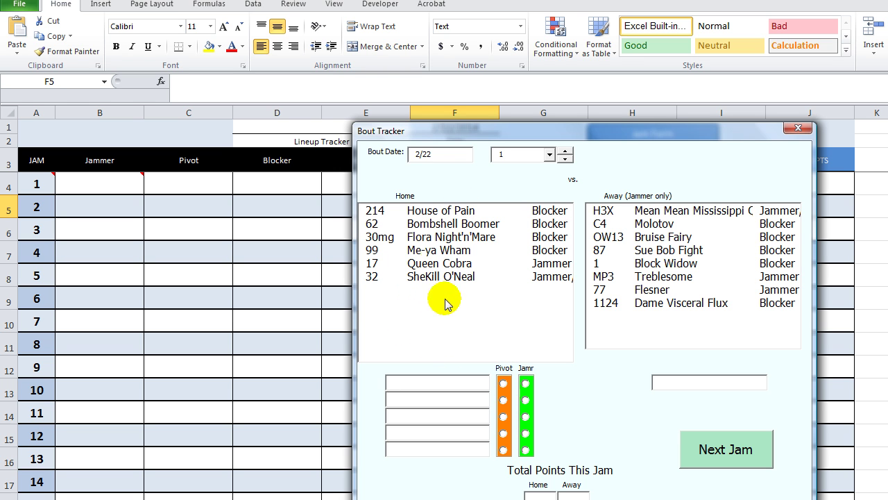
double_click(422, 211)
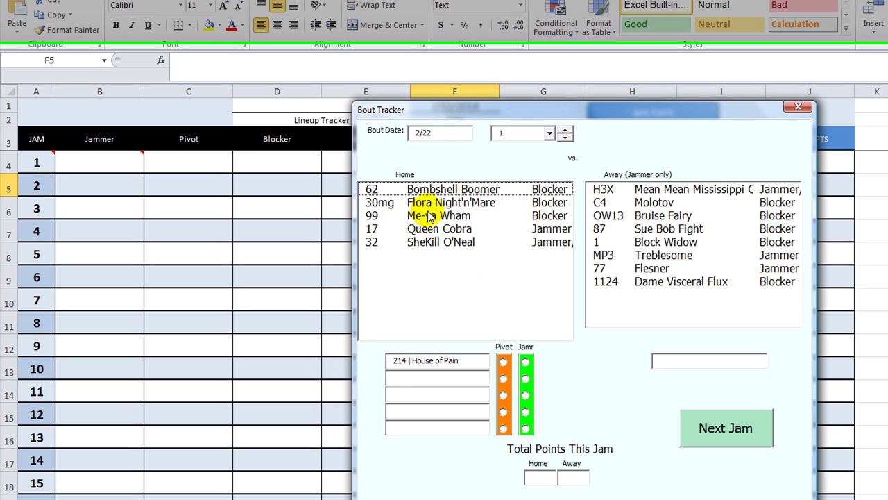
double_click(411, 236)
double_click(408, 222)
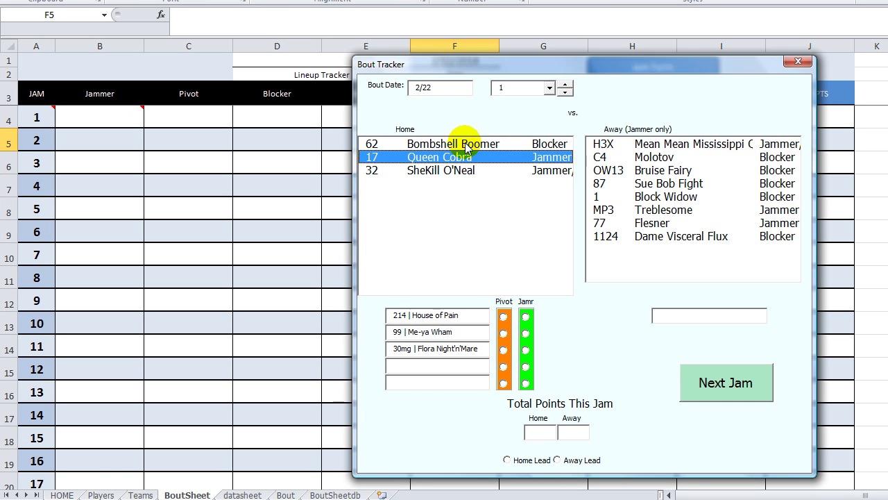
double_click(464, 145)
double_click(452, 146)
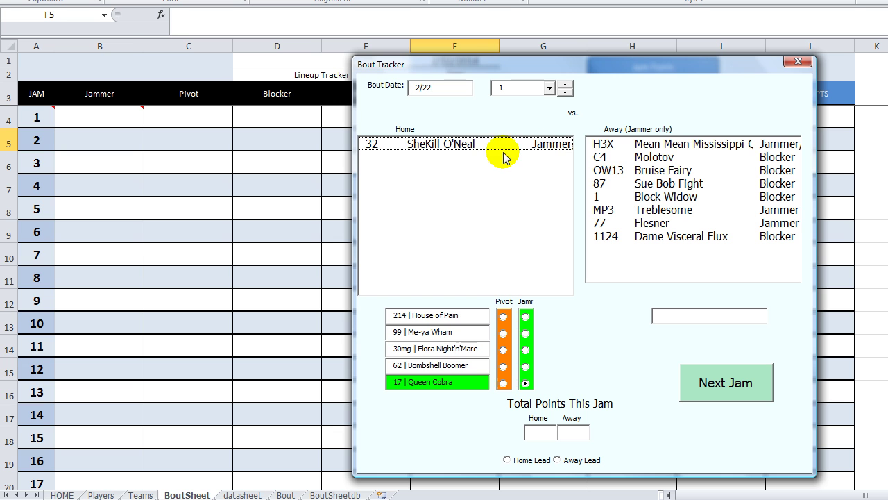
double_click(458, 382)
double_click(466, 365)
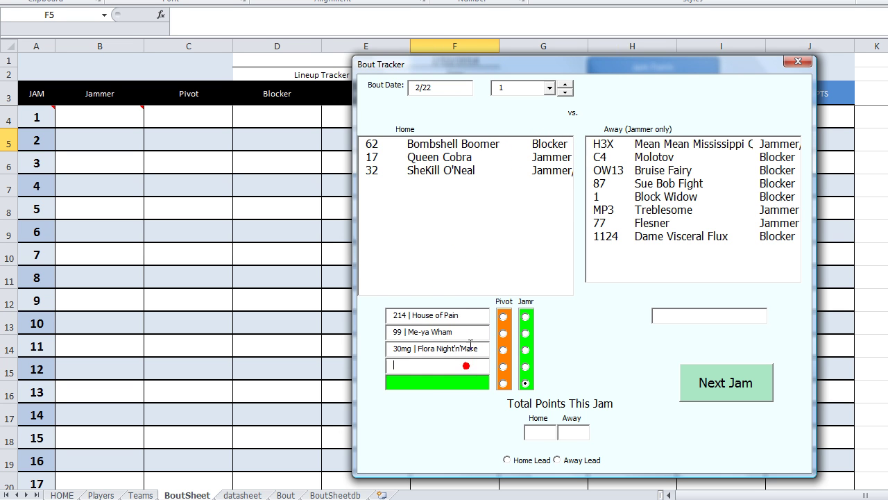
double_click(471, 347)
double_click(469, 331)
double_click(470, 315)
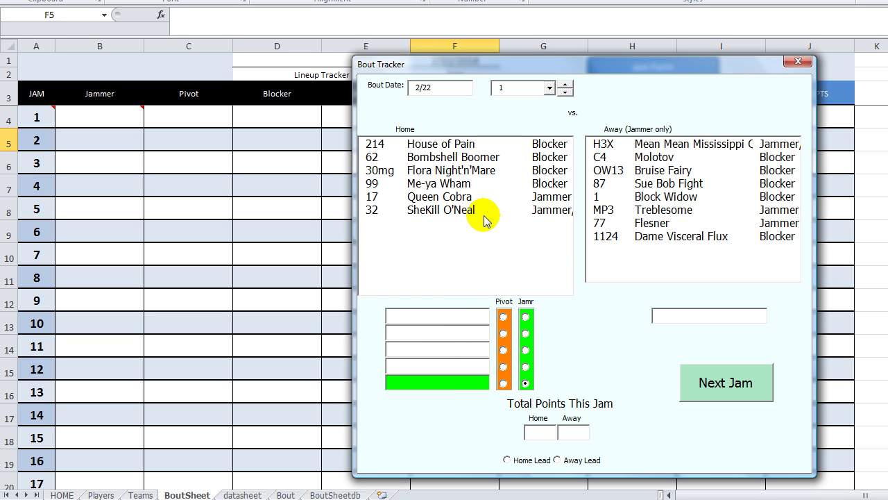
- Add House of Pain, Flora Night'n'Mare, Queen Cobra, SheKill O'Neal, Bombshell Boomer; Queen Cobra jams
double_click(451, 144)
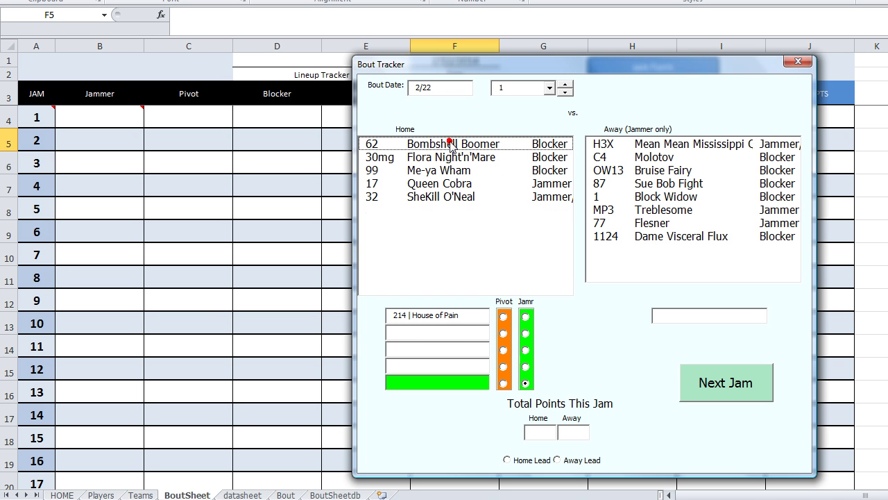
double_click(451, 160)
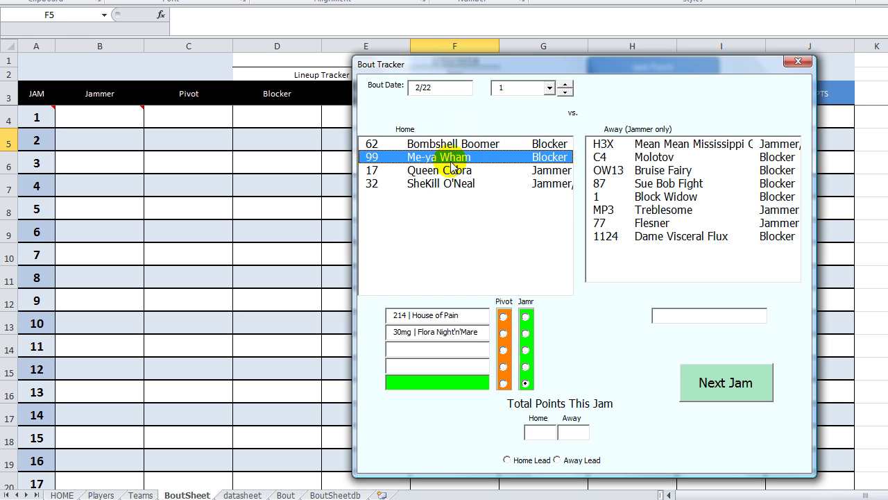
double_click(455, 171)
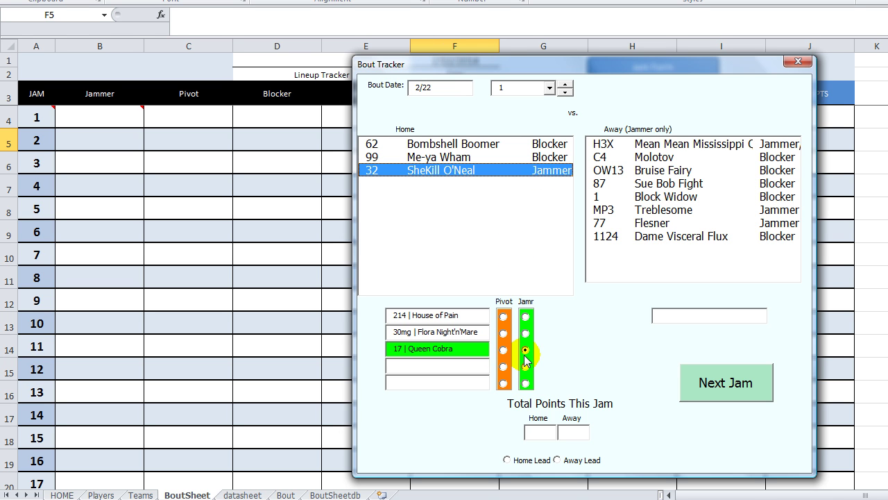
double_click(465, 173)
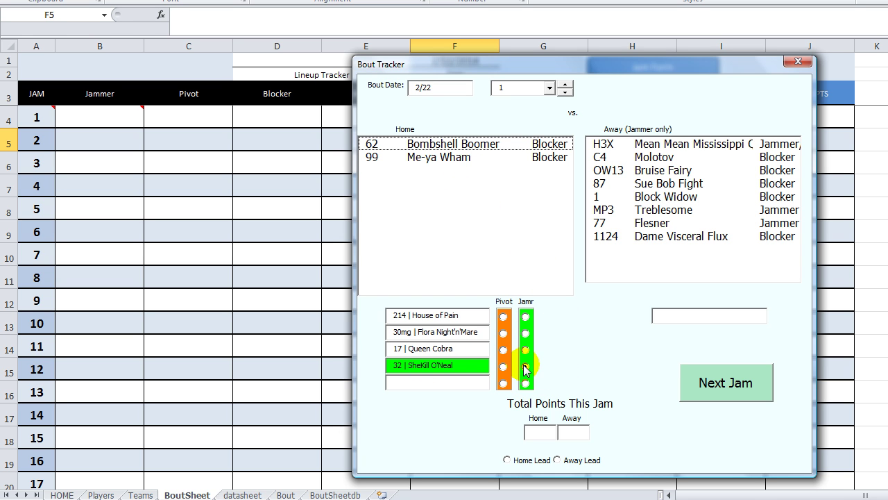
double_click(458, 147)
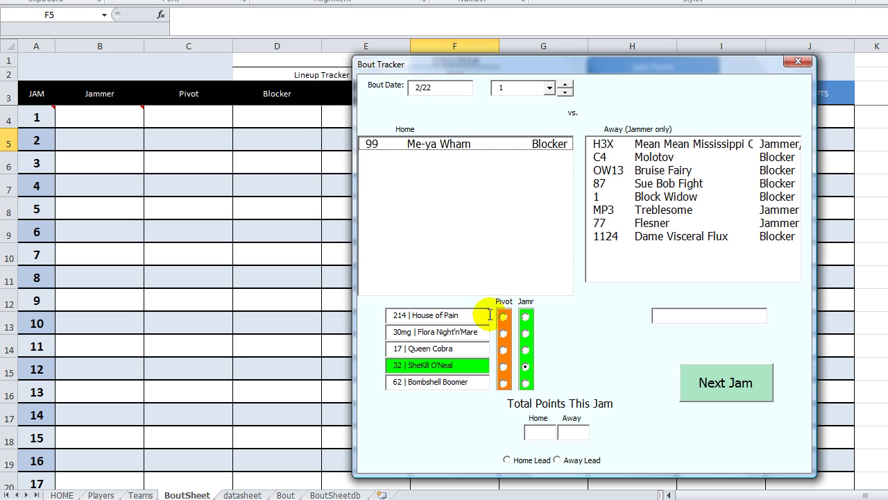
left_click(526, 350)
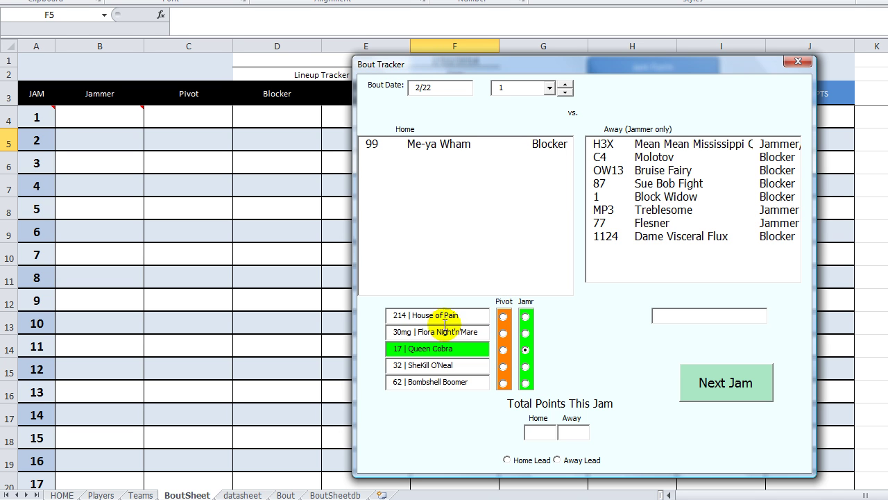
- Make Flora Night'n'Mare pivot and replace House of Pain with Me-ya Wham in the lineup
left_click(504, 334)
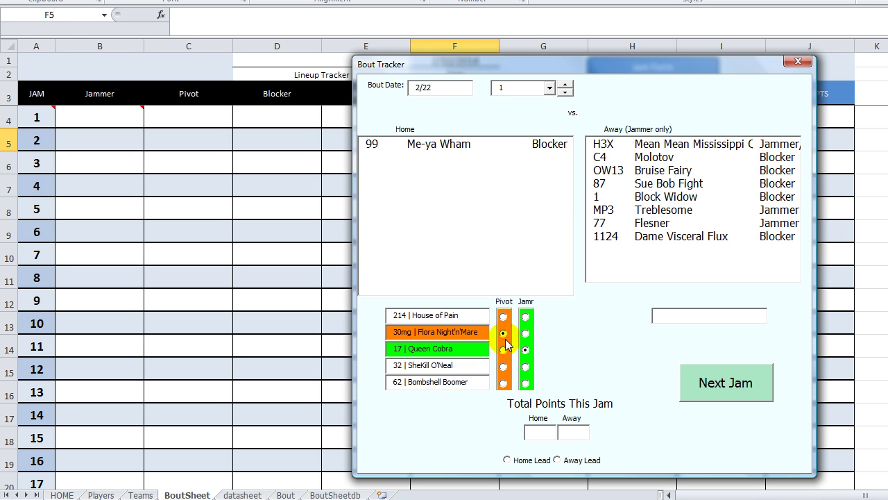
left_click(504, 316)
left_click(503, 333)
left_click(504, 316)
left_click(503, 334)
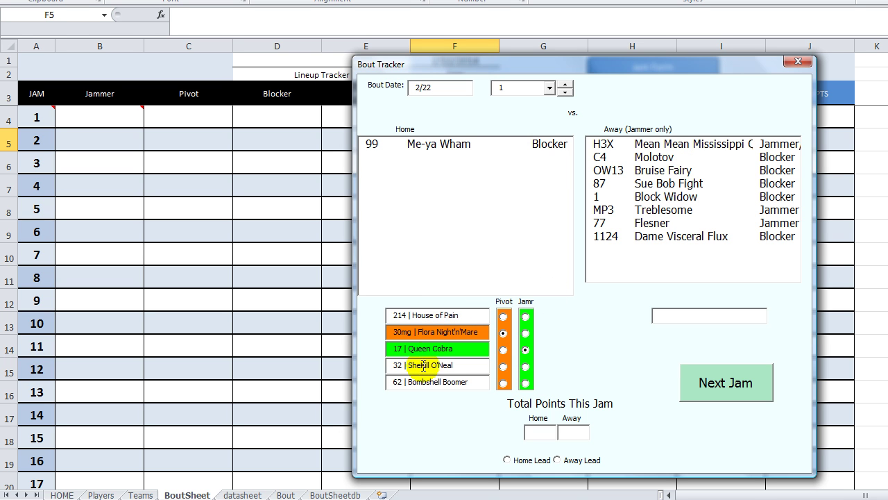
left_click(439, 317)
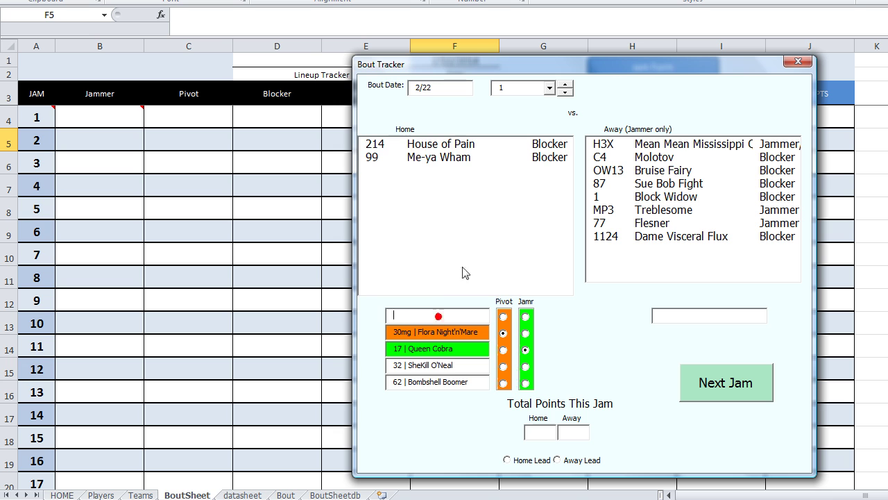
left_click(428, 158)
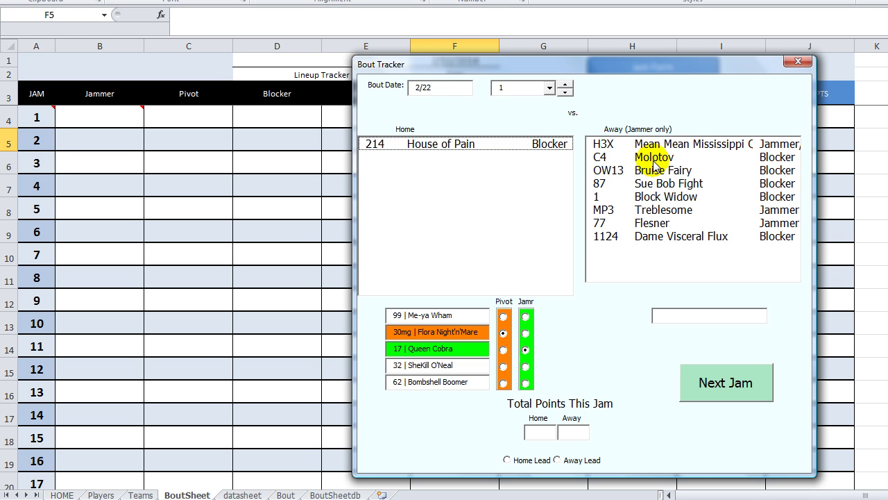
- Set MP3 Treblesome as the away jammer for jam 1
double_click(667, 210)
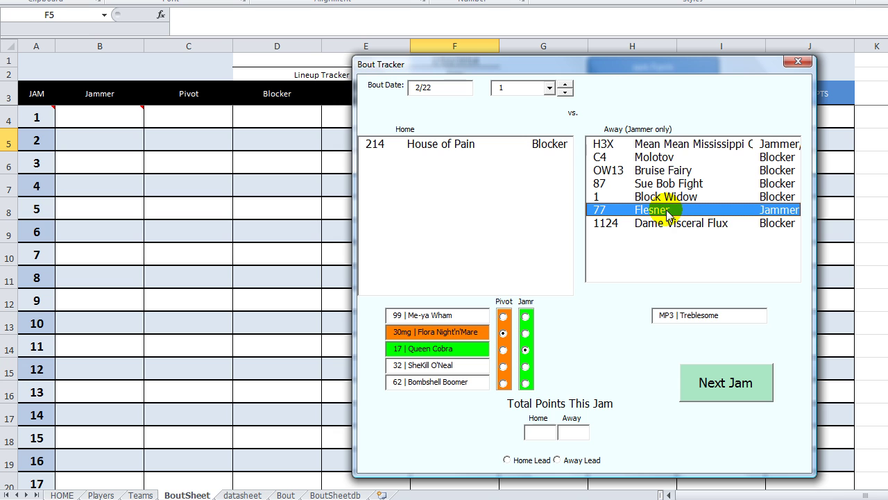
double_click(699, 317)
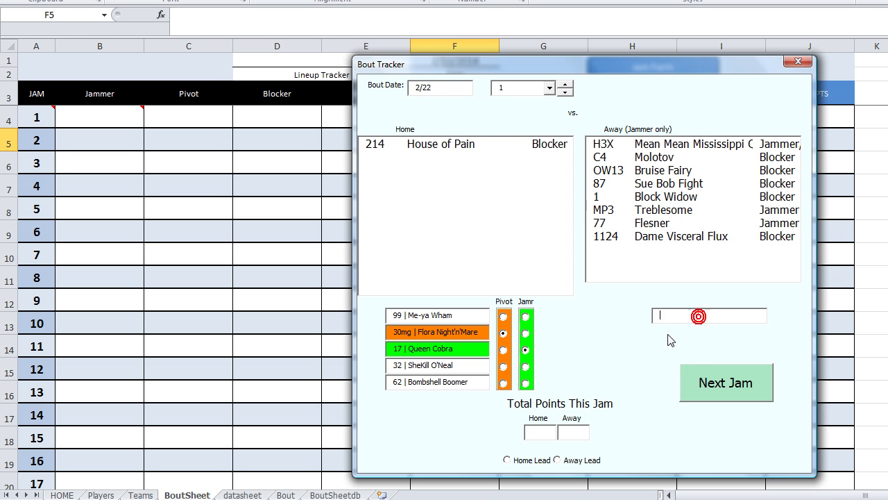
double_click(661, 222)
double_click(656, 222)
double_click(660, 210)
double_click(663, 157)
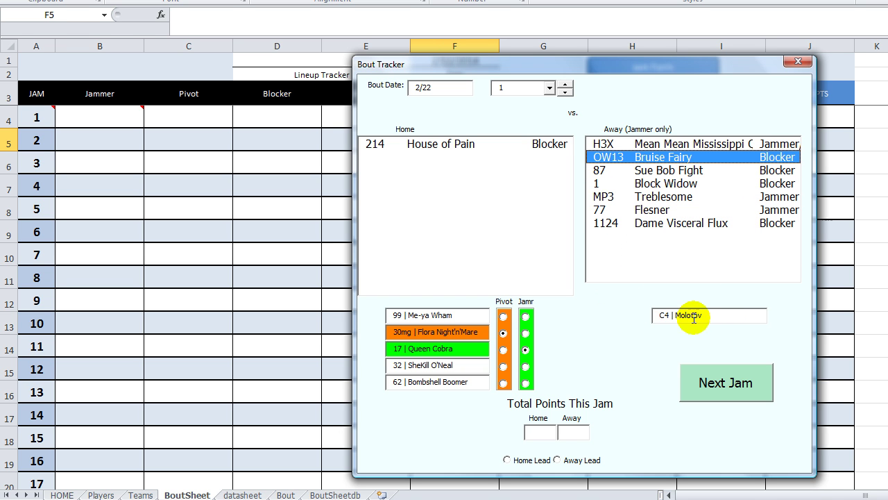
double_click(675, 183)
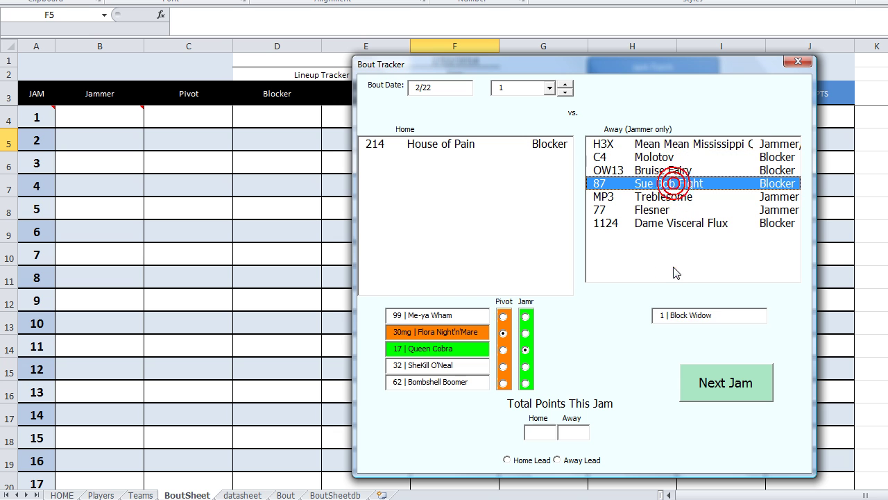
double_click(680, 200)
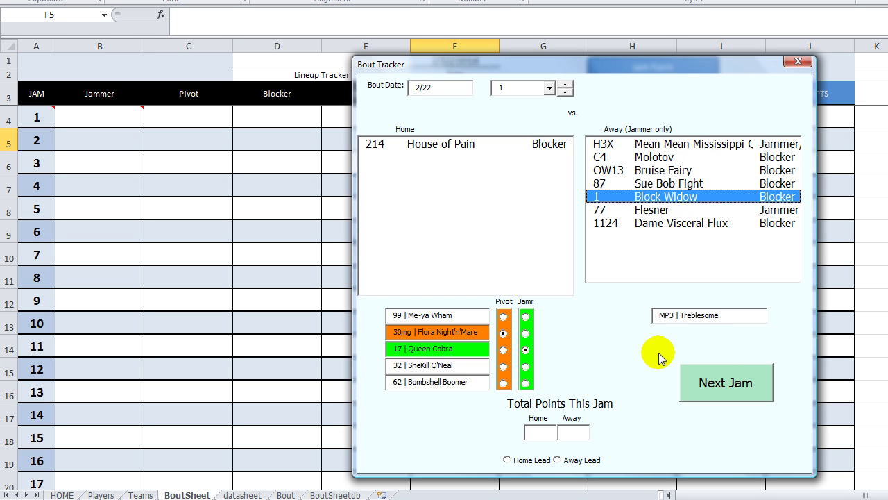
- Enter 15–14 points with home lead and record jam 1 to the sheet
left_click(539, 432)
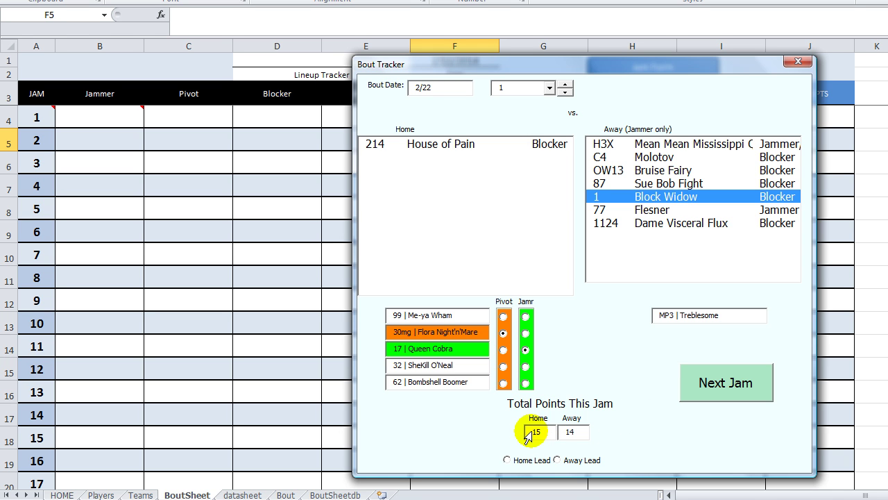
left_click_drag(528, 434, 561, 437)
double_click(568, 433)
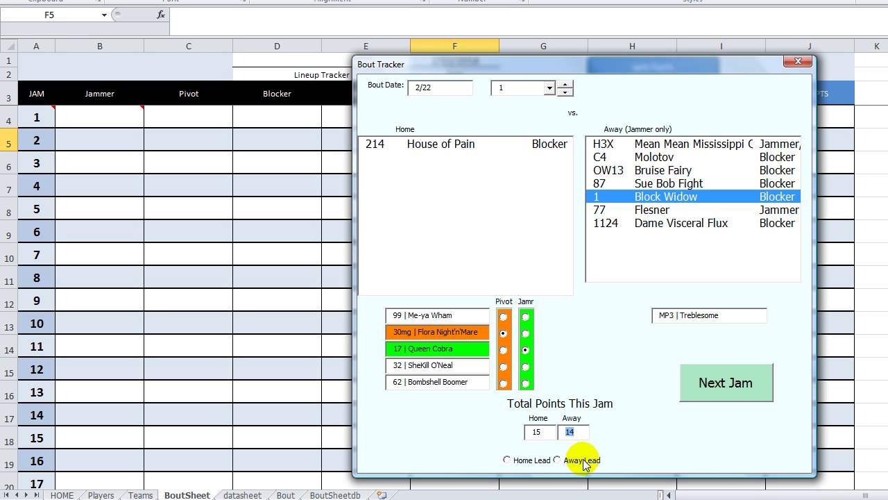
left_click(531, 460)
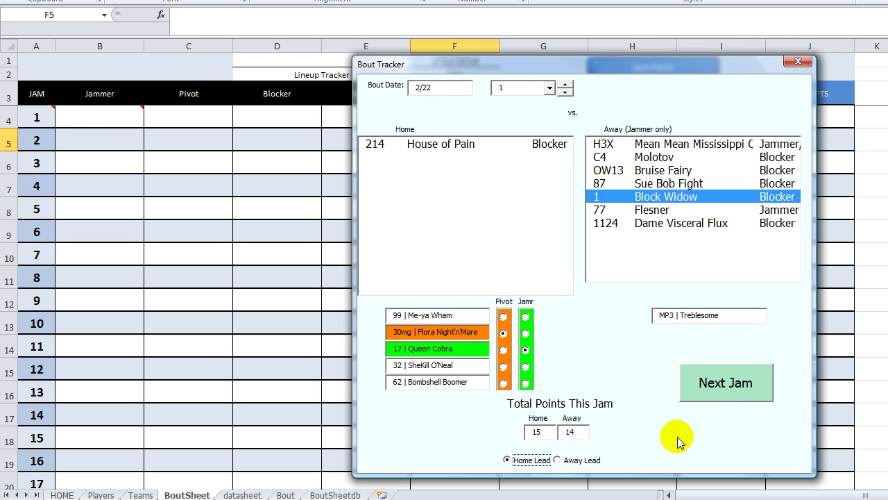
left_click(727, 388)
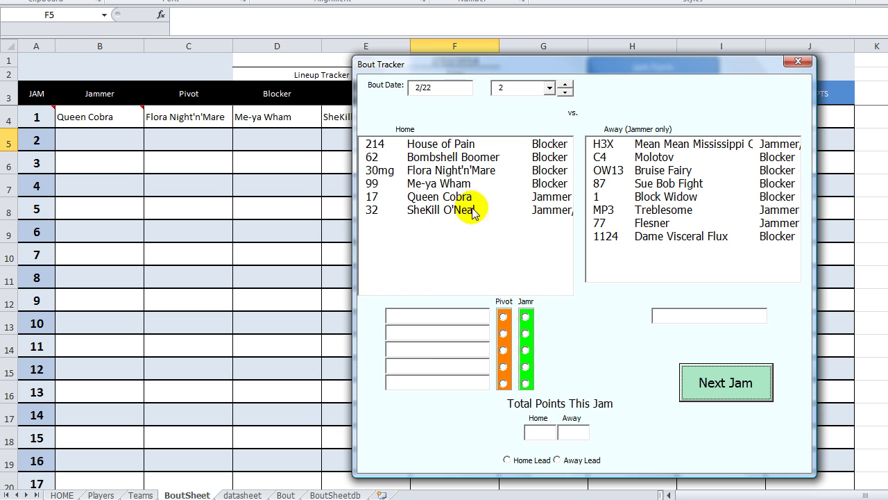
left_click_drag(482, 69, 345, 208)
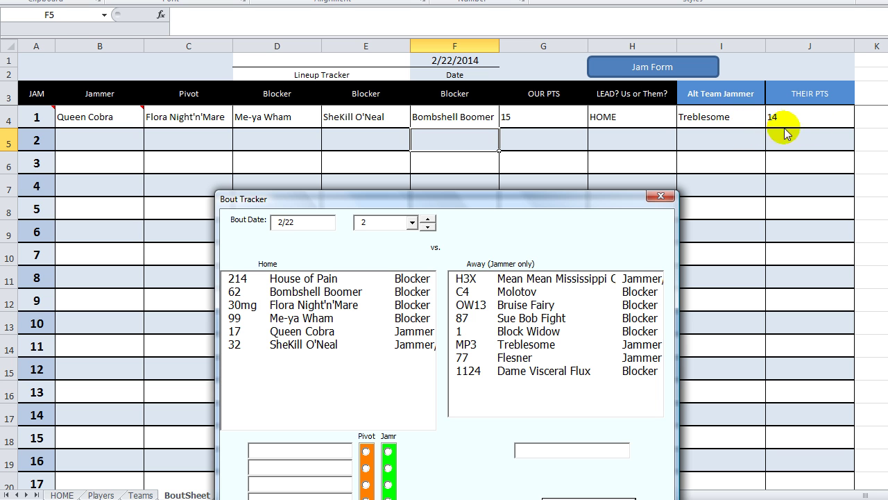
left_click_drag(395, 199, 482, 65)
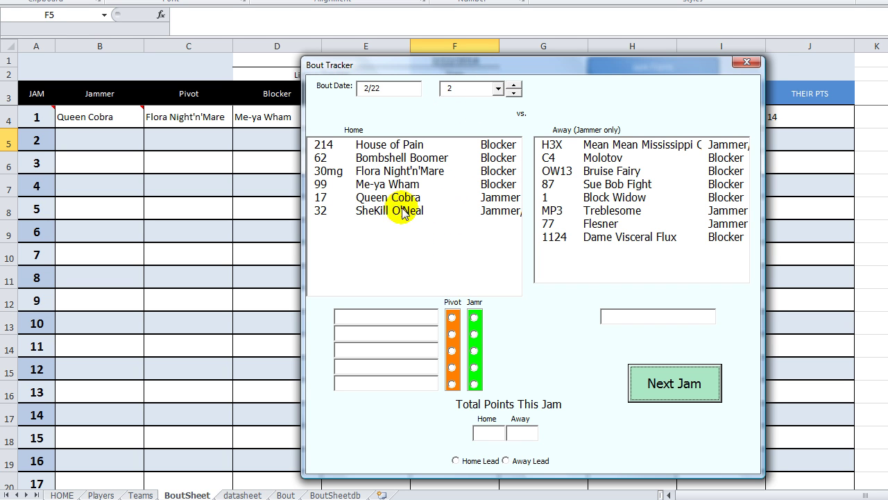
- Build the jam 2 lineup with SheKill O'Neal as home jammer against Molotov
double_click(393, 147)
double_click(395, 144)
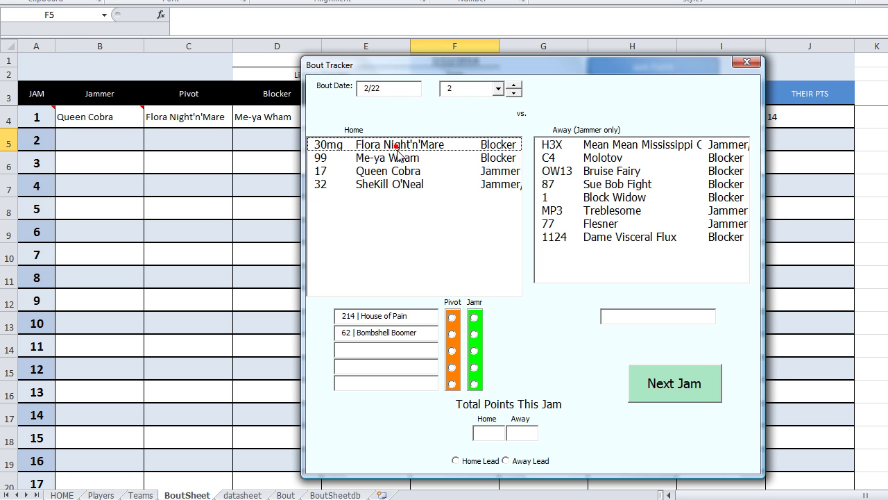
double_click(397, 157)
double_click(408, 144)
double_click(410, 159)
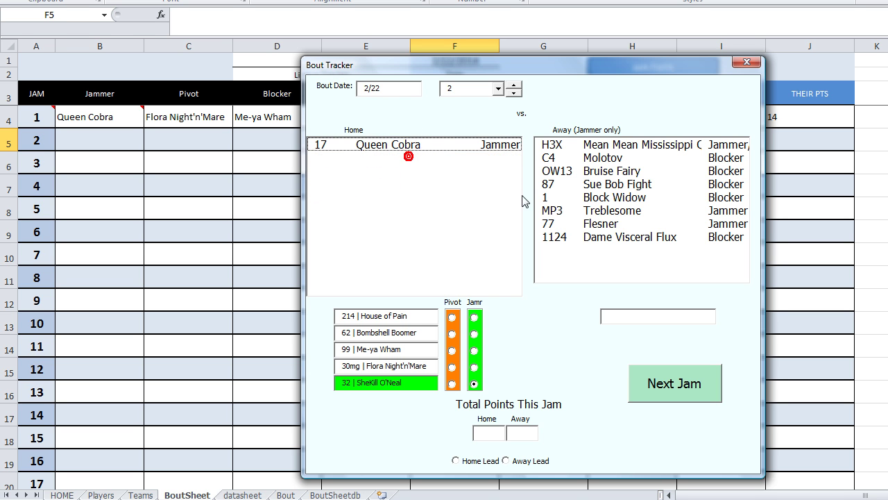
double_click(604, 158)
- Enter 18–20 points with away lead and record jam 2
left_click(492, 431)
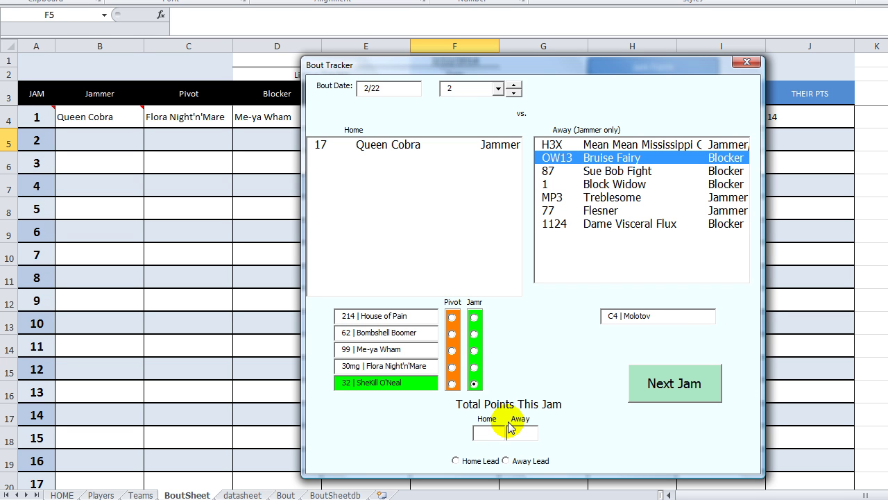
type("18")
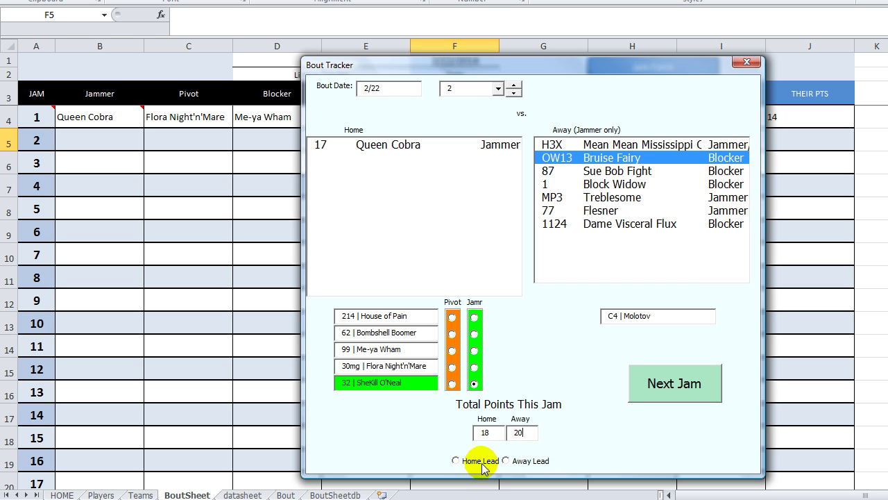
left_click(518, 462)
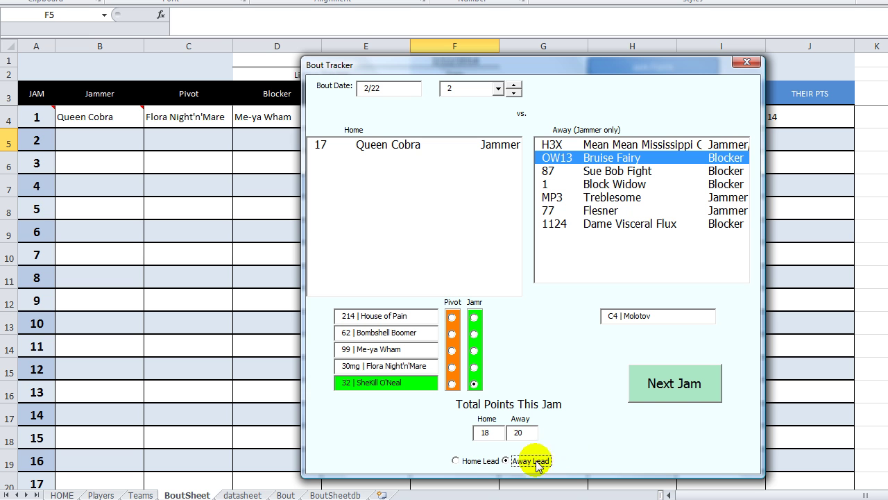
left_click(663, 390)
- Build the jam 3 lineup and set Sue Bob Fight as the away jammer
left_click(373, 184)
left_click(364, 171)
left_click(353, 185)
left_click(386, 158)
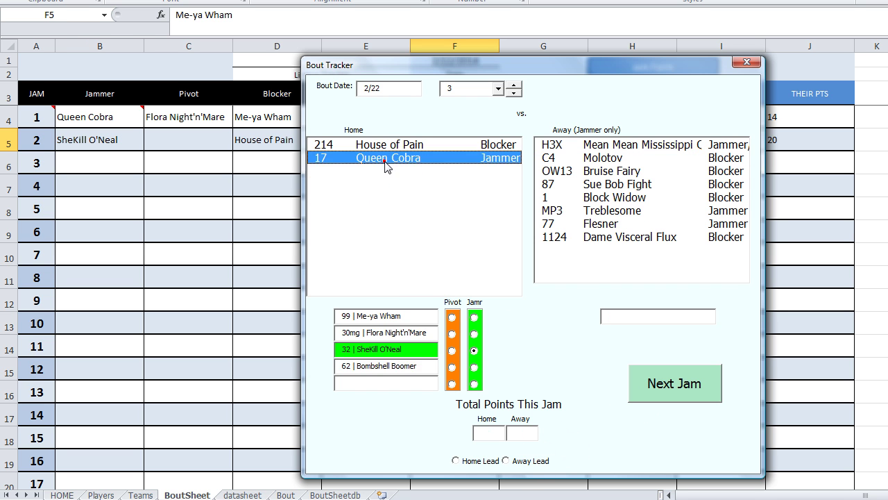
left_click(393, 159)
left_click(652, 183)
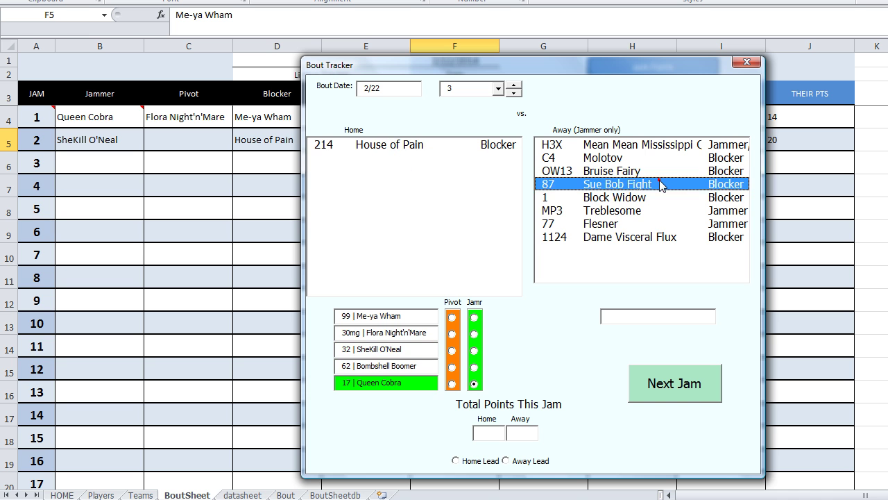
left_click(613, 184)
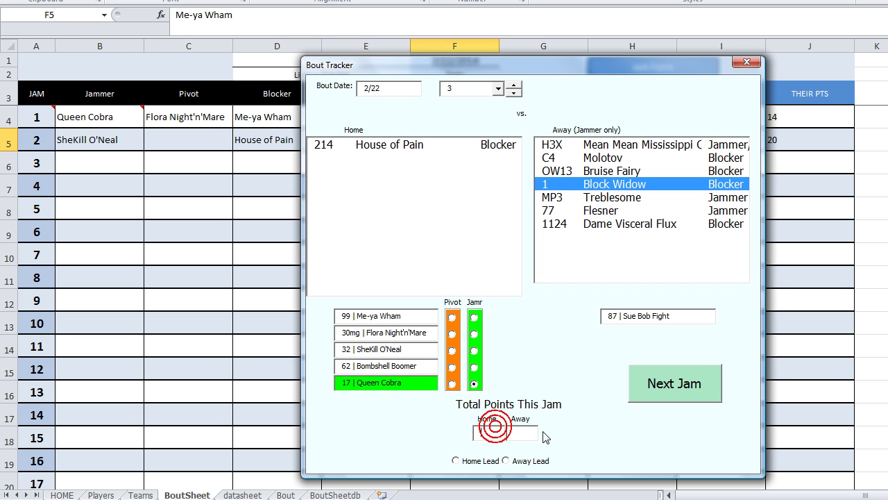
- Record jam 3 at 5–5 with home lead, close the form, and check empty pivot cells
left_click(476, 461)
left_click(710, 383)
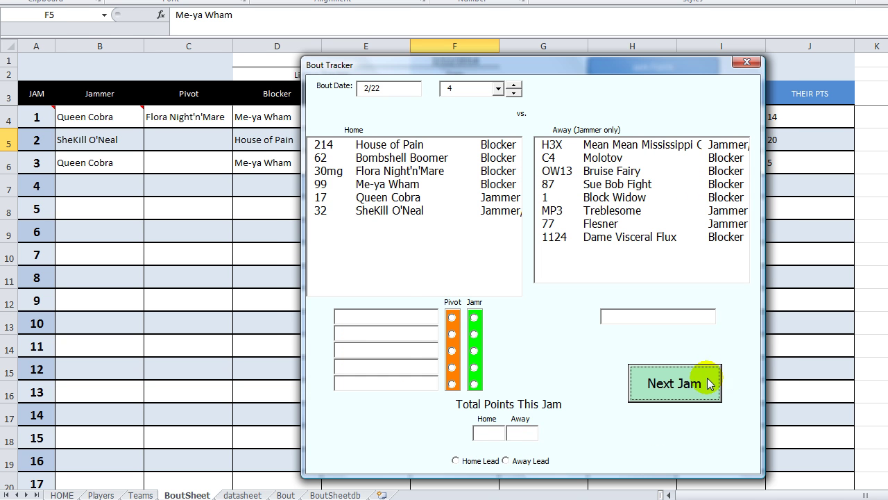
left_click(745, 62)
left_click(149, 195)
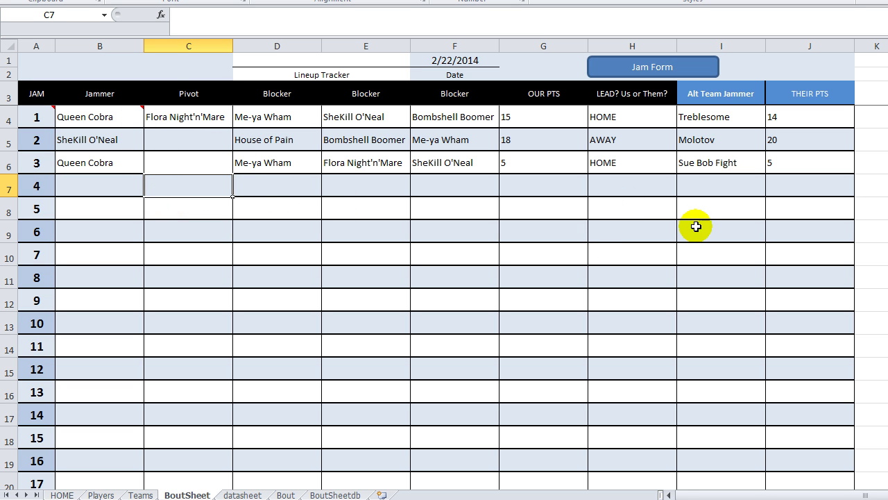
left_click(183, 141)
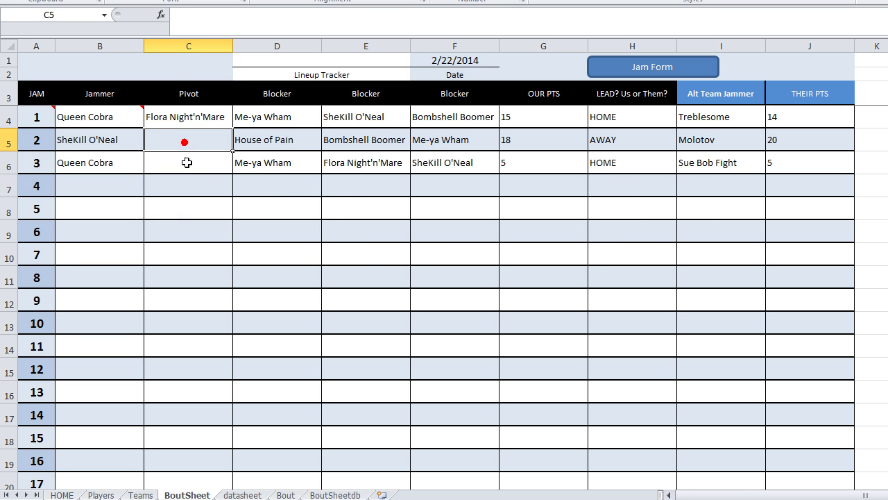
left_click(184, 164)
left_click(186, 141)
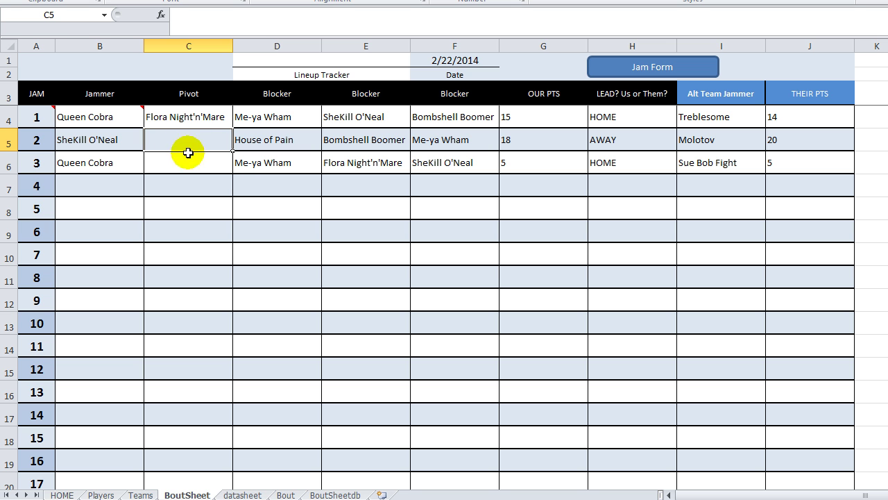
- Reopen the form and fill the jam 4 lineup against away jammer Block Widow
left_click(653, 72)
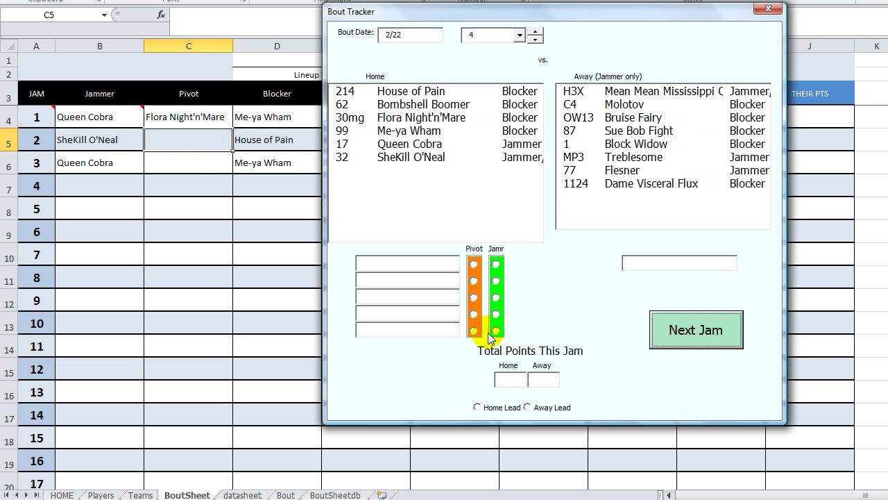
double_click(444, 117)
double_click(437, 104)
double_click(438, 116)
double_click(437, 116)
double_click(442, 94)
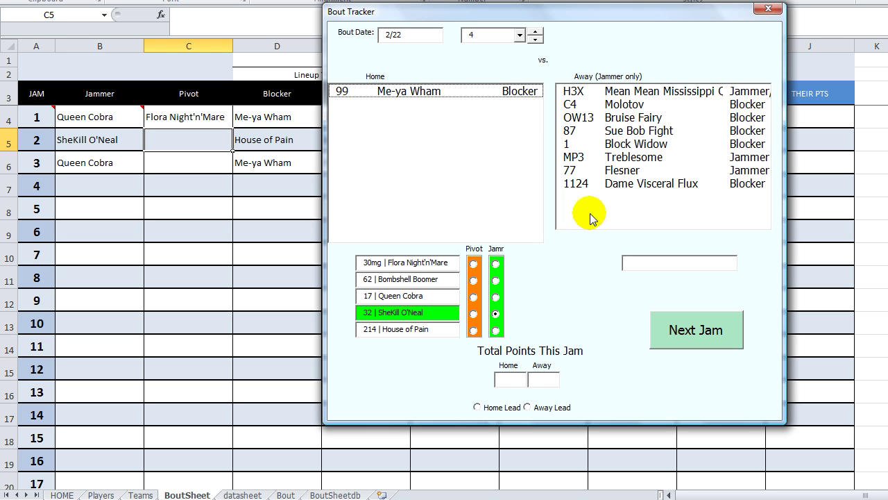
double_click(645, 143)
- Enter 5–5 with home lead, make Bombshell Boomer pivot, and record jam 4
left_click(502, 380)
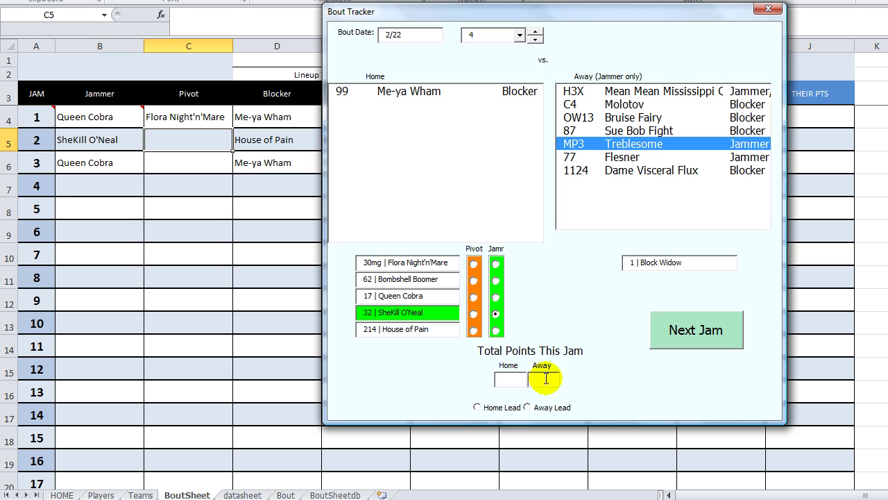
left_click(484, 415)
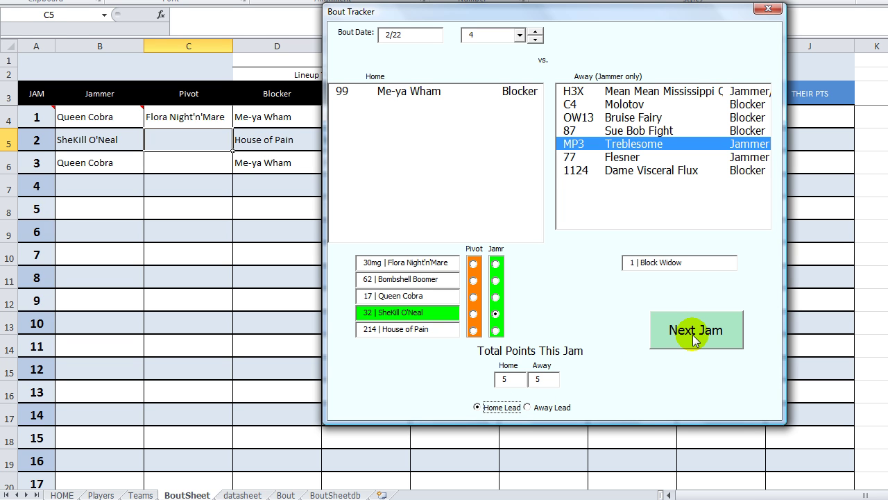
left_click(474, 280)
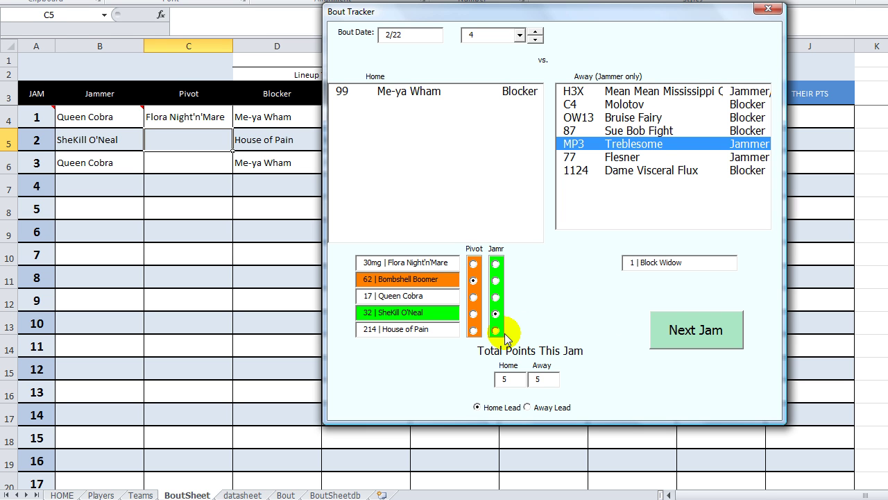
left_click(696, 331)
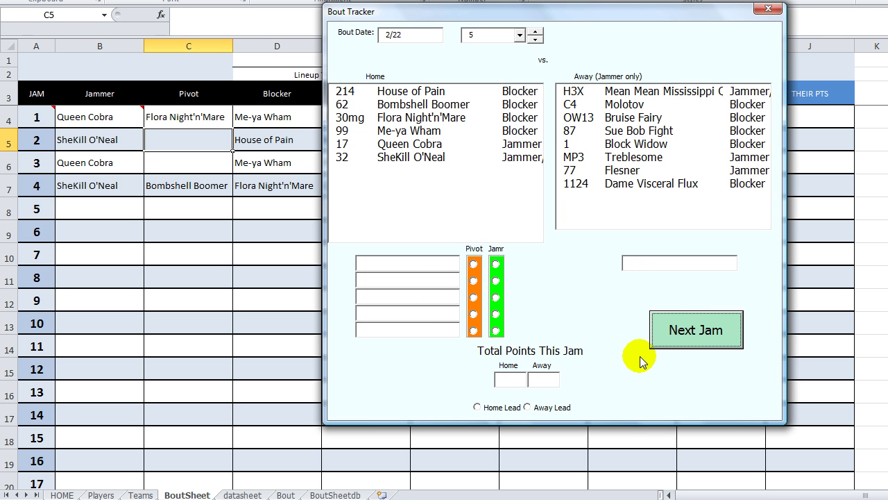
left_click(767, 10)
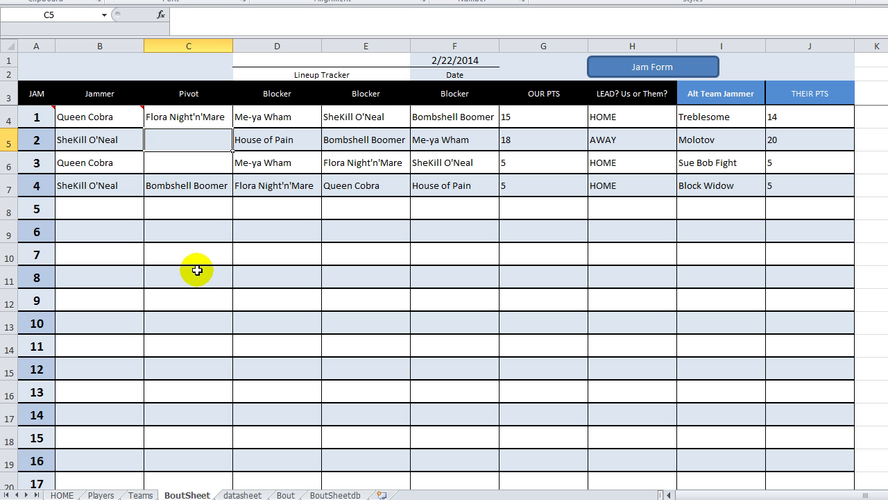
left_click(621, 63)
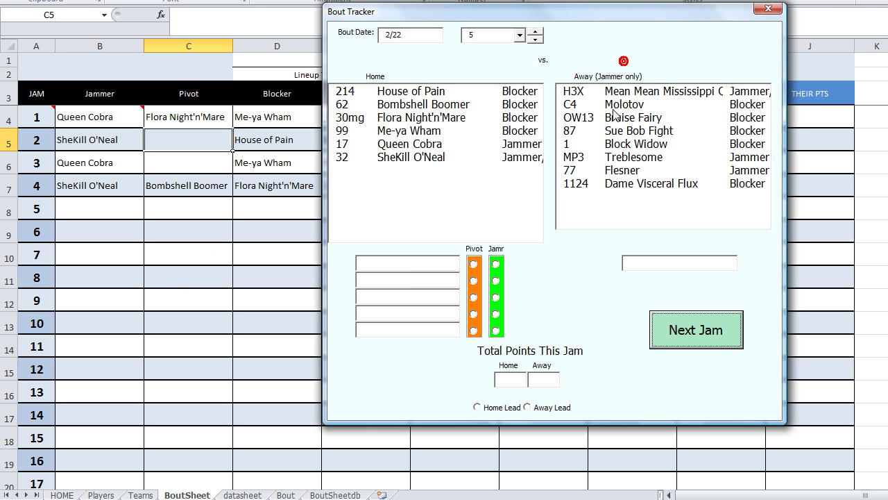
left_click(767, 9)
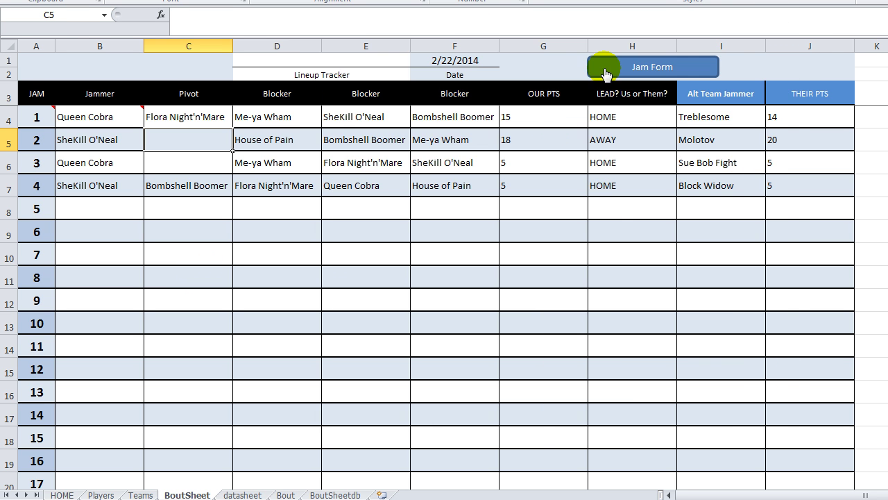
scroll(590, 332, "down", 12)
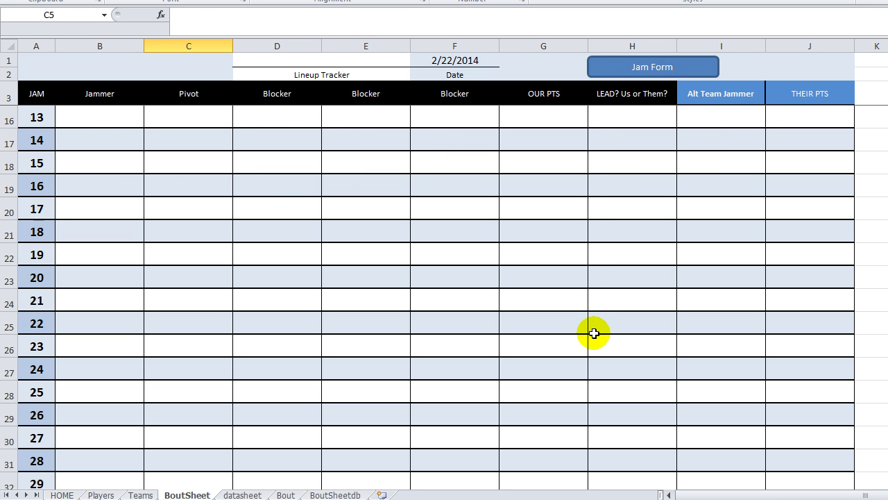
scroll(590, 330, "up", 4)
scroll(588, 329, "down", 3)
scroll(589, 327, "up", 8)
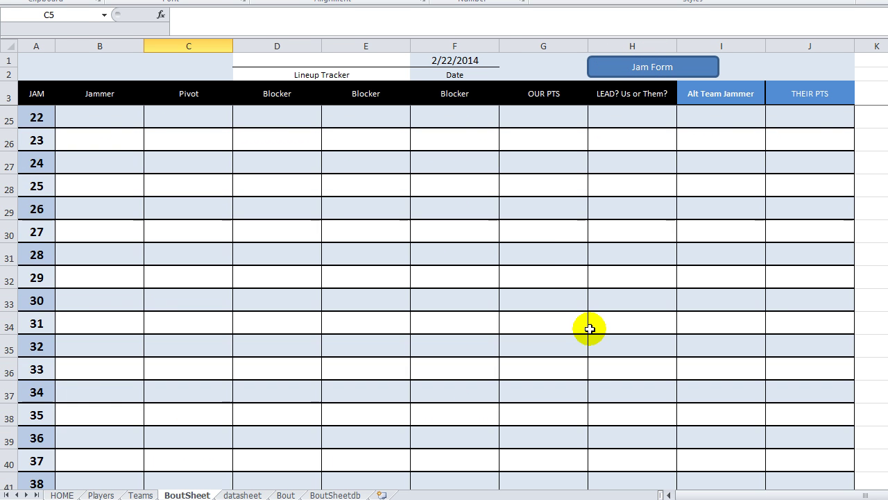
scroll(580, 267, "up", 3)
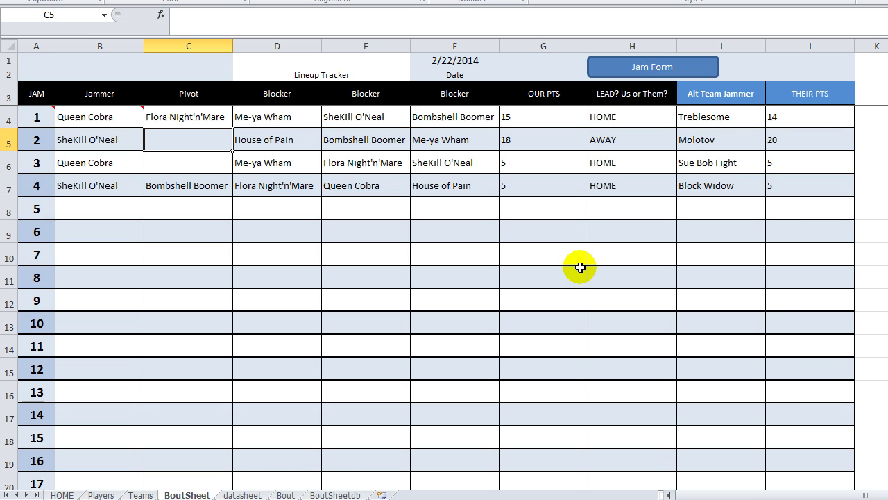
left_click(665, 71)
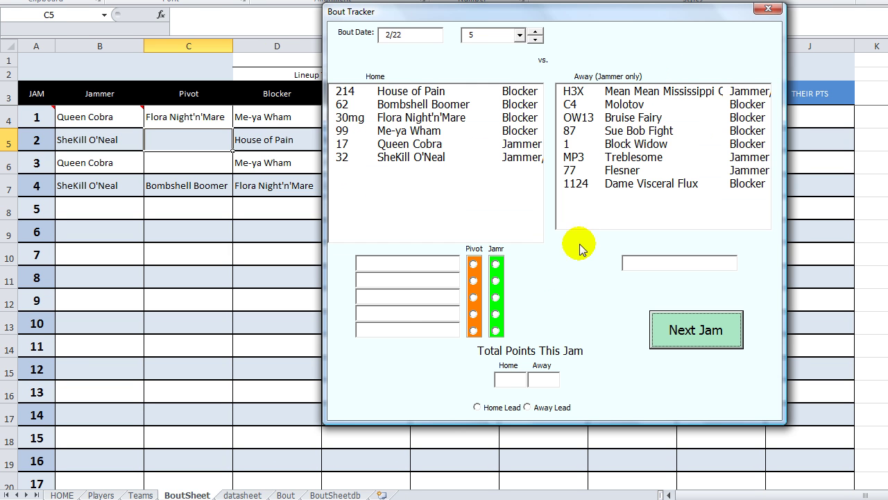
left_click(768, 10)
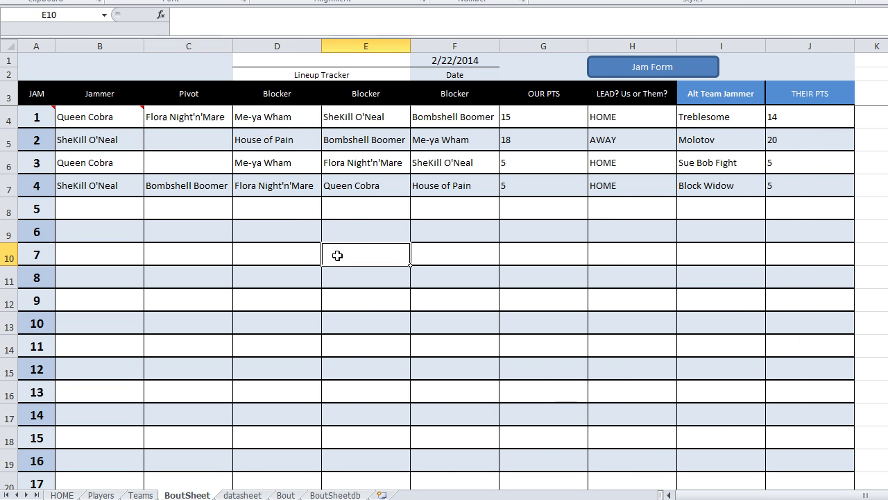
left_click(261, 263)
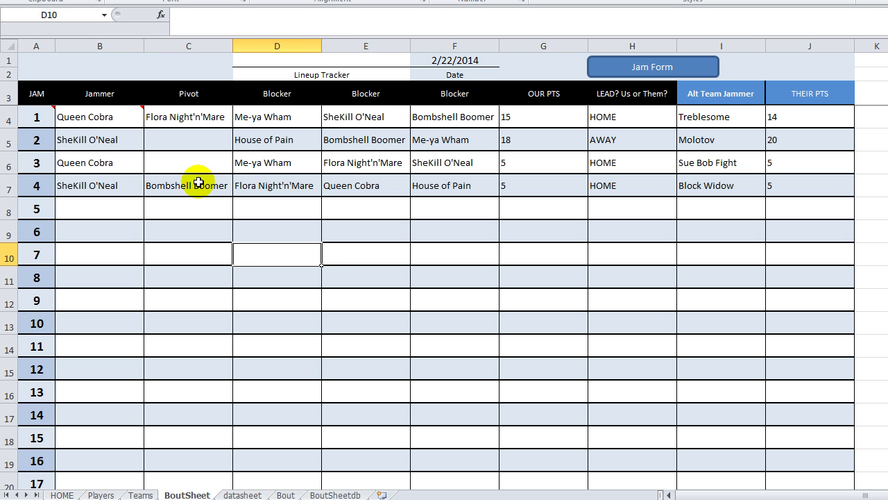
left_click(200, 203)
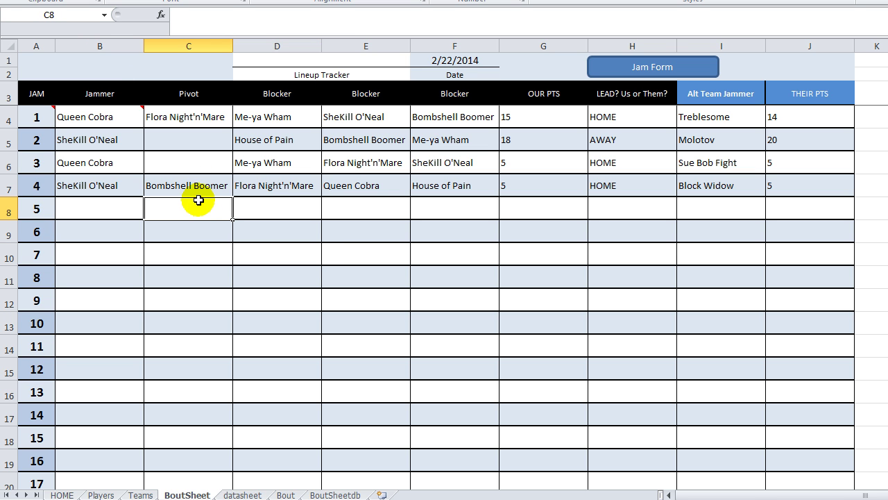